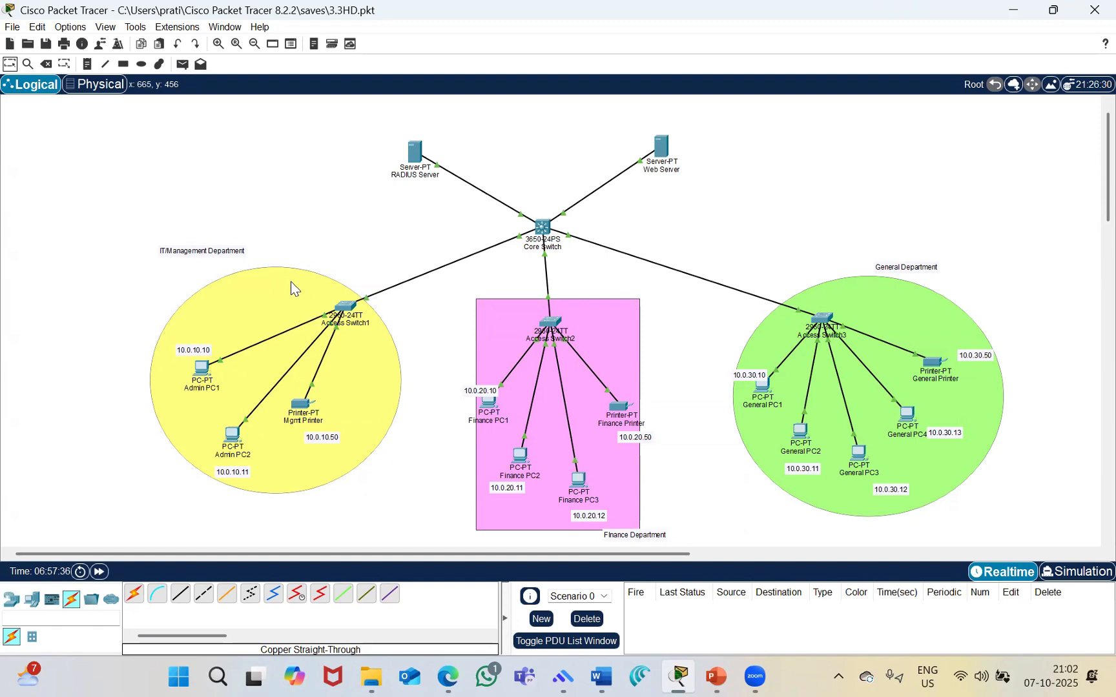
Step: Ping 10.0.10.11 from the command prompt of Admin PC2 and examine the replies and statistics
scroll(291, 286, "down", 1)
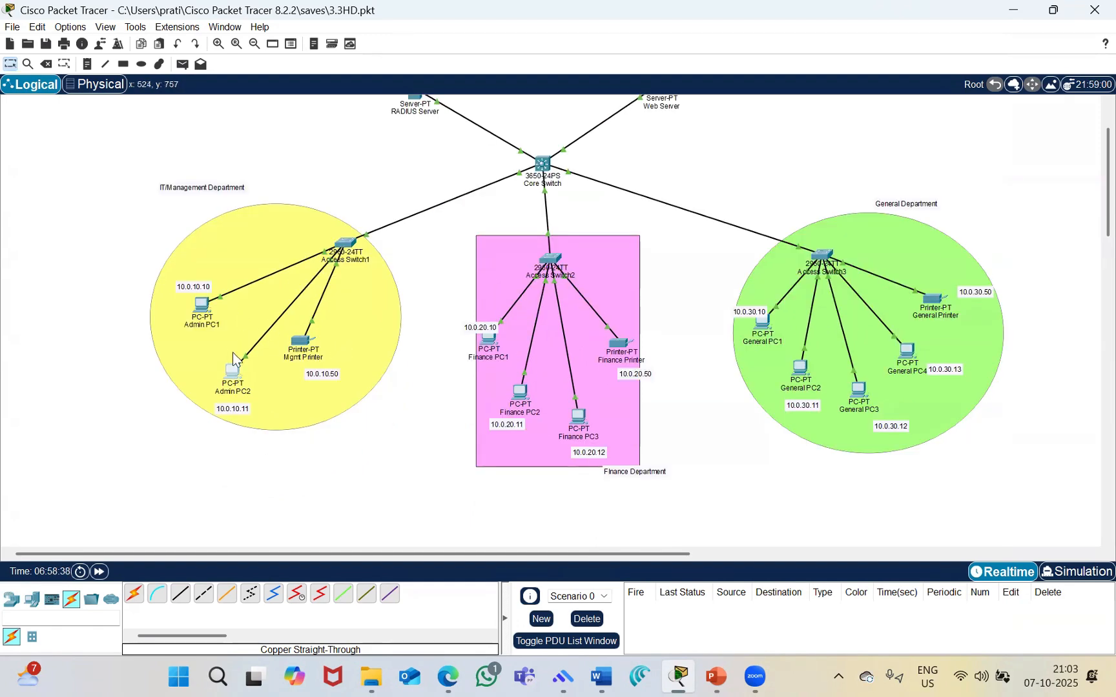
left_click(232, 374)
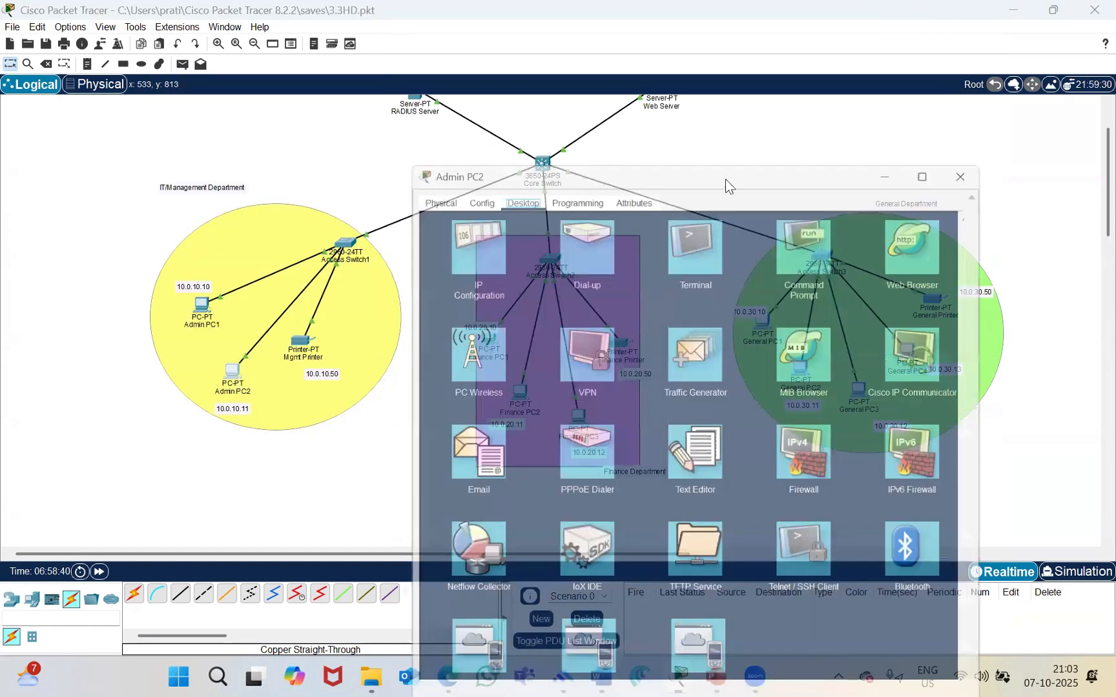
left_click(810, 116)
left_click_drag(770, 50, 848, 303)
type("p")
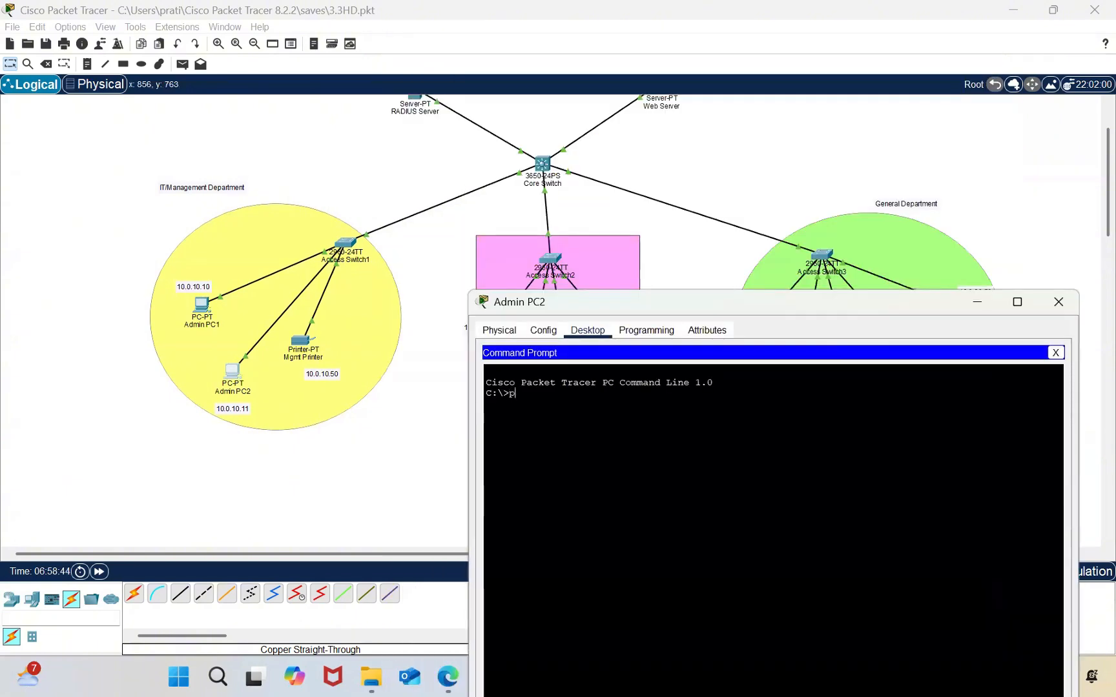
type("ing 10.0.10.11")
key("Return")
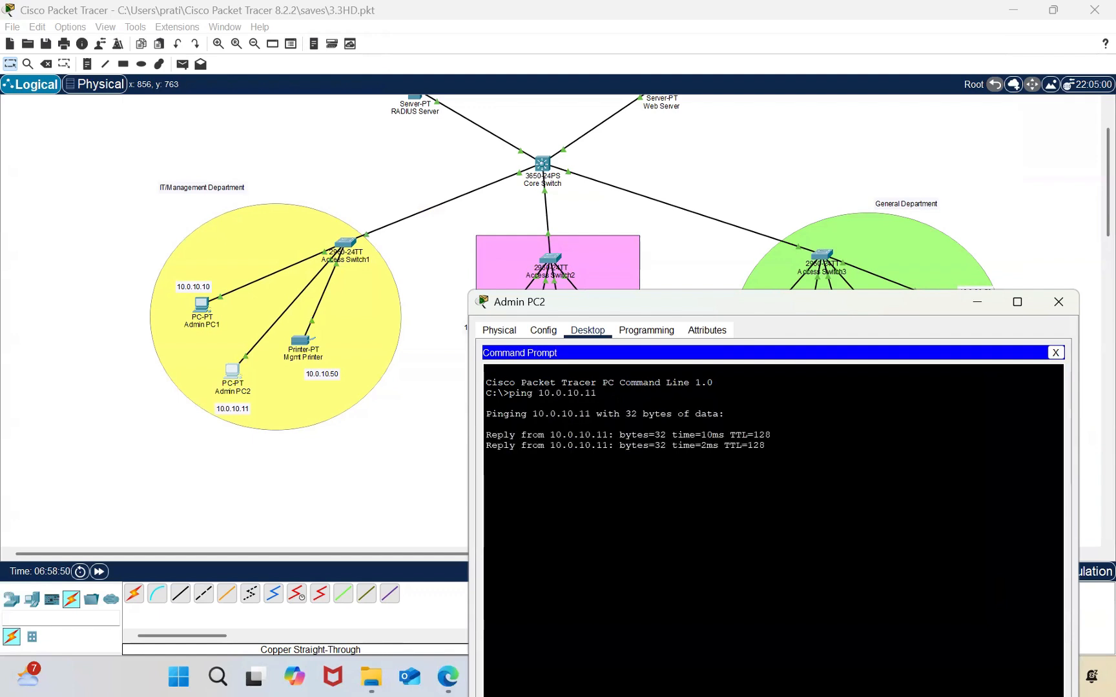
left_click_drag(515, 435, 570, 504)
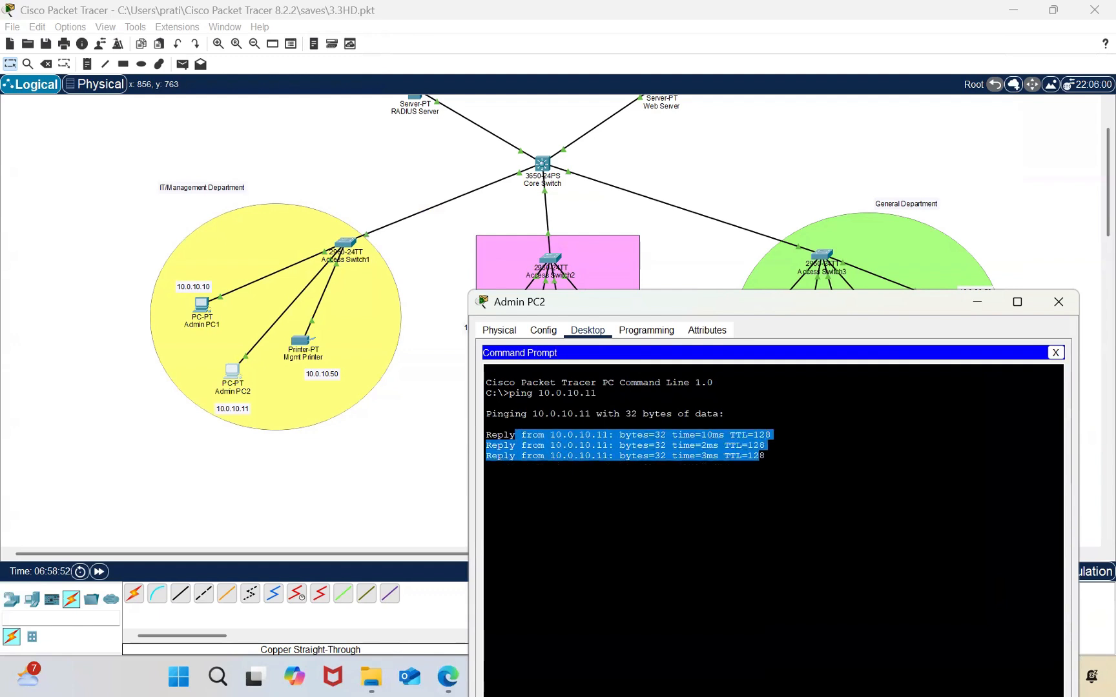
left_click(570, 524)
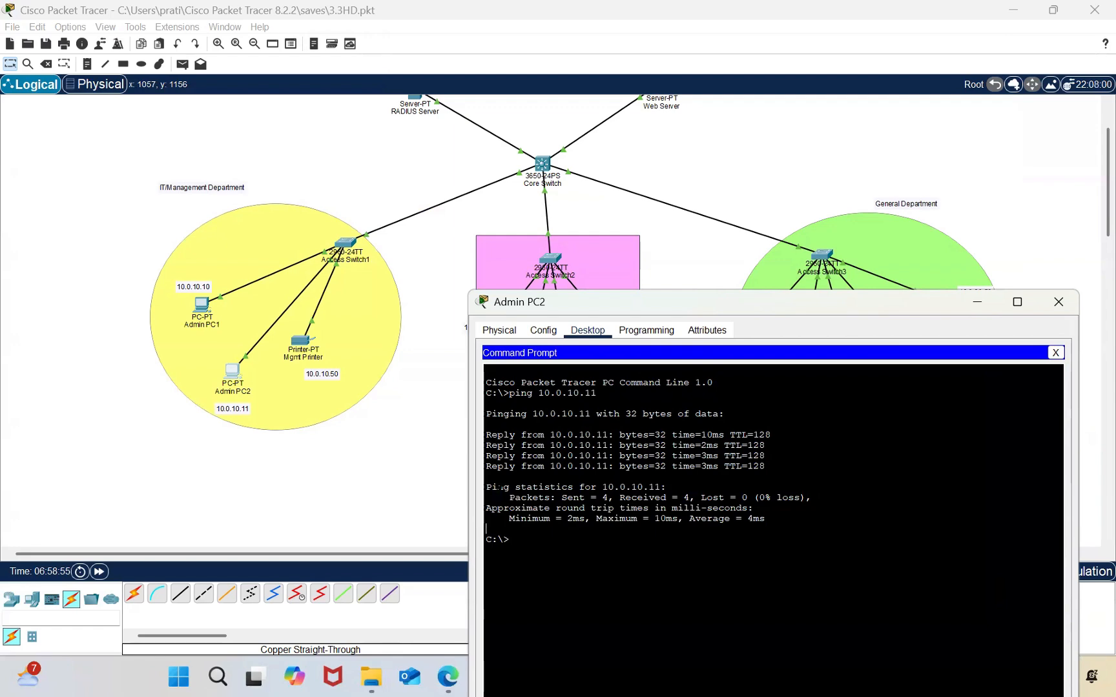
left_click_drag(667, 487, 509, 540)
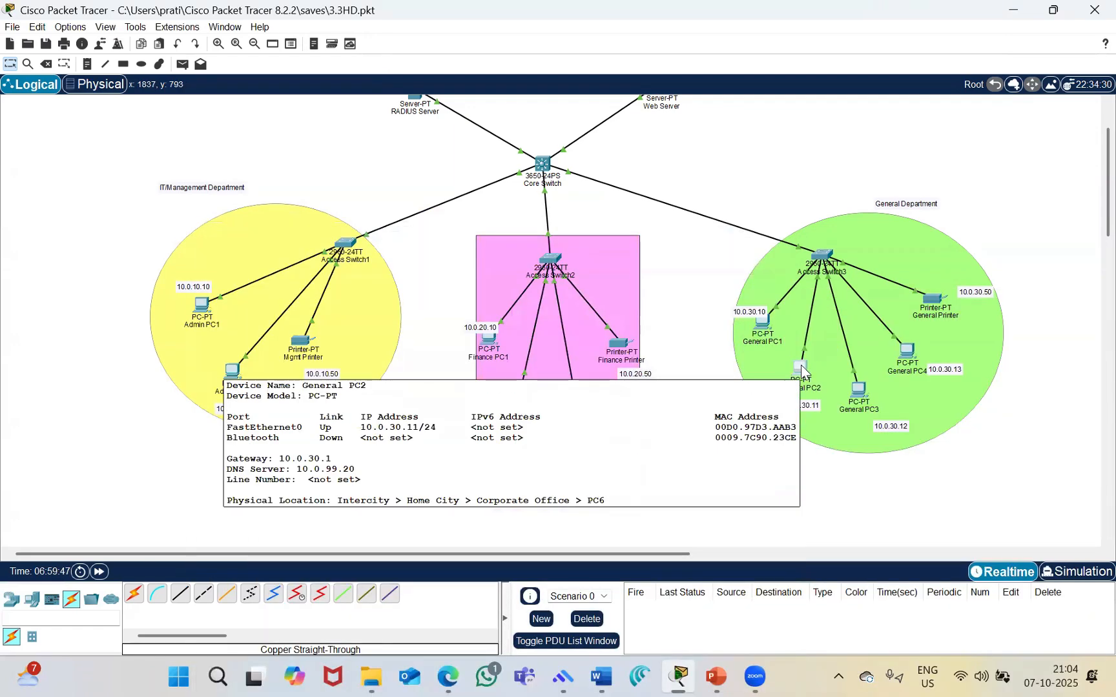
Step: Ping 10.0.10.11 from the command prompt of General PC2 to test access to the IT/Management Department
left_click(801, 370)
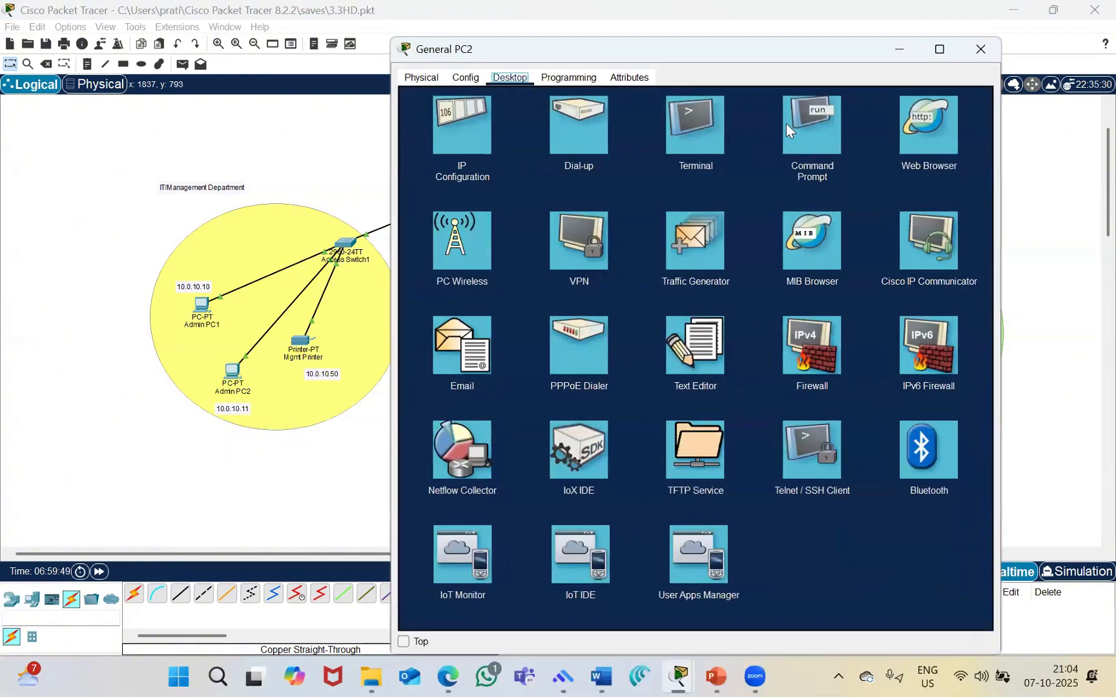
left_click(815, 125)
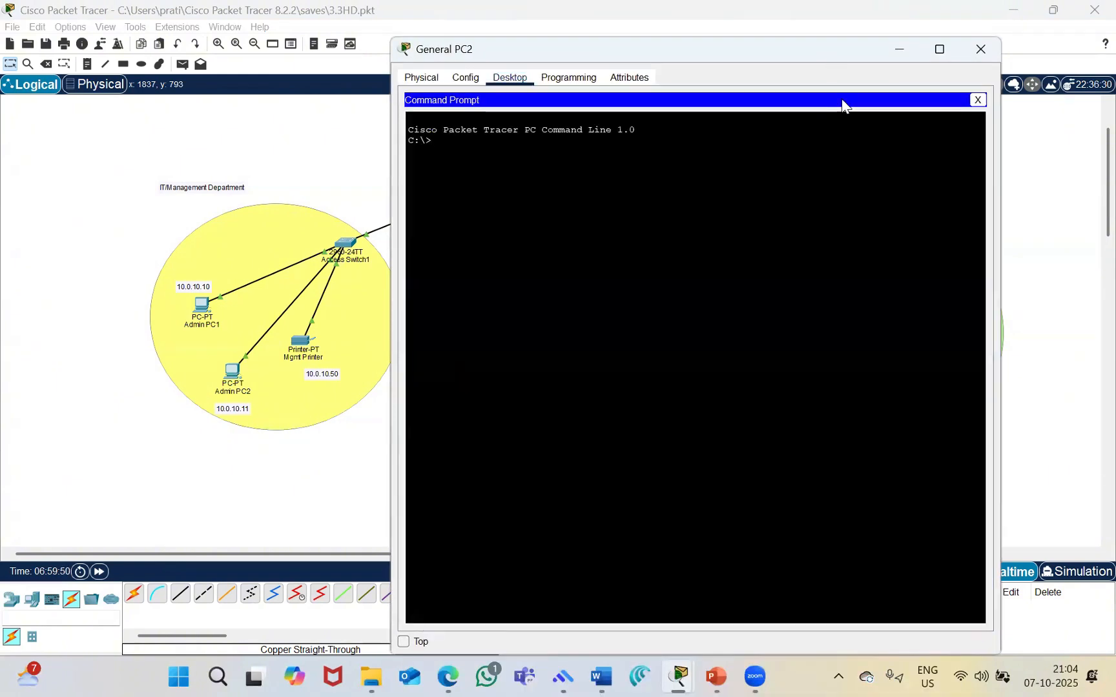
left_click_drag(665, 43, 695, 226)
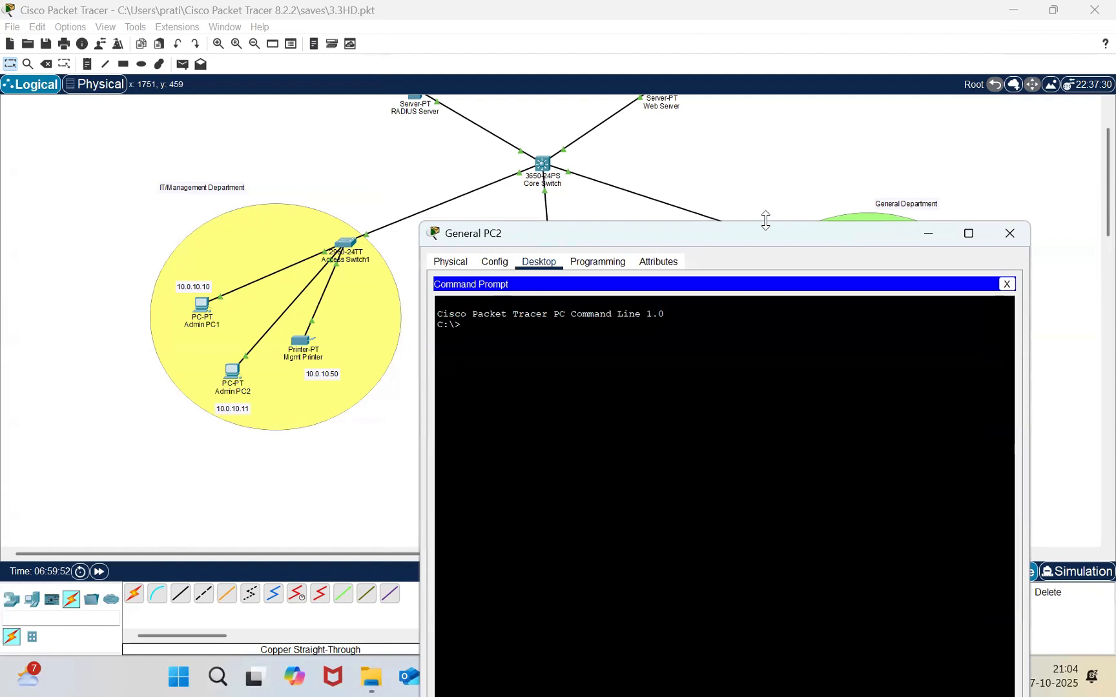
left_click_drag(764, 223, 767, 413)
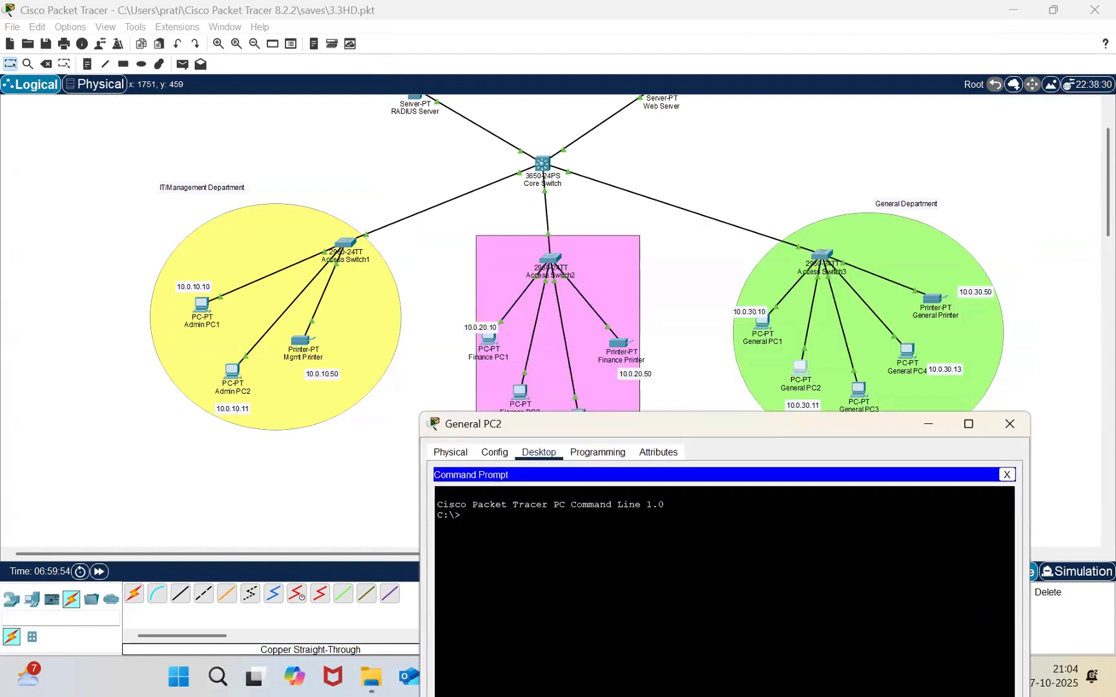
type("ping")
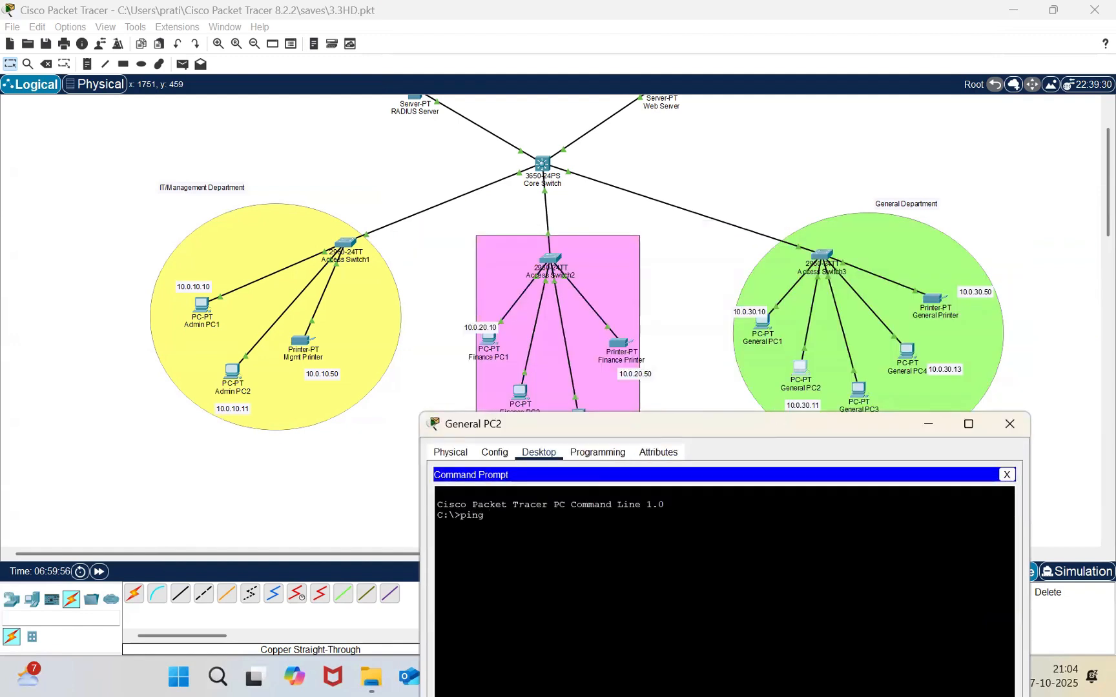
type(" 10.0.10.11")
key("Return")
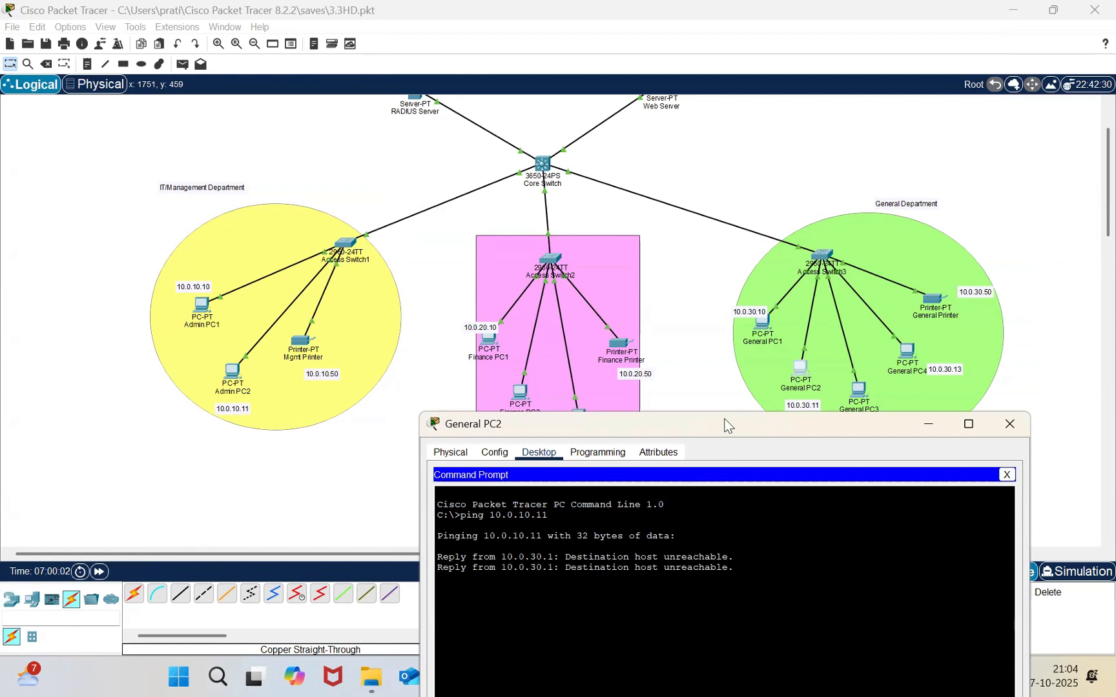
left_click_drag(729, 427, 709, 305)
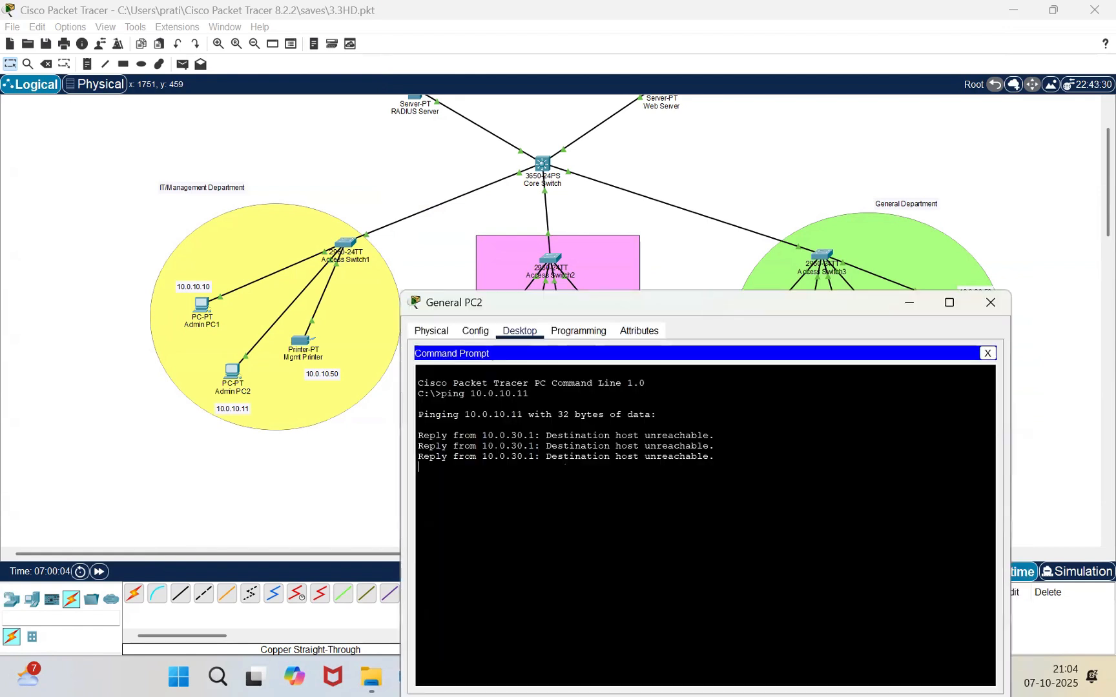
left_click_drag(418, 425, 598, 487)
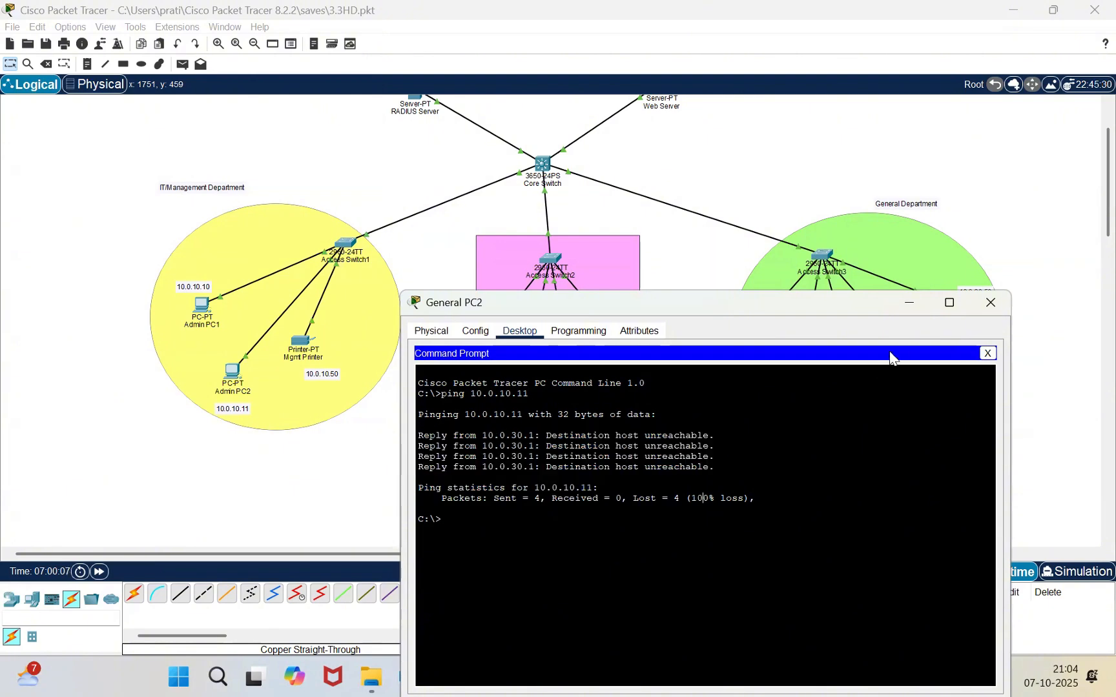
left_click(909, 302)
Step: Examine the access lists in the Core Switch's command-line history, especially the GENERAL-ACL rules
scroll(594, 183, "up", 1)
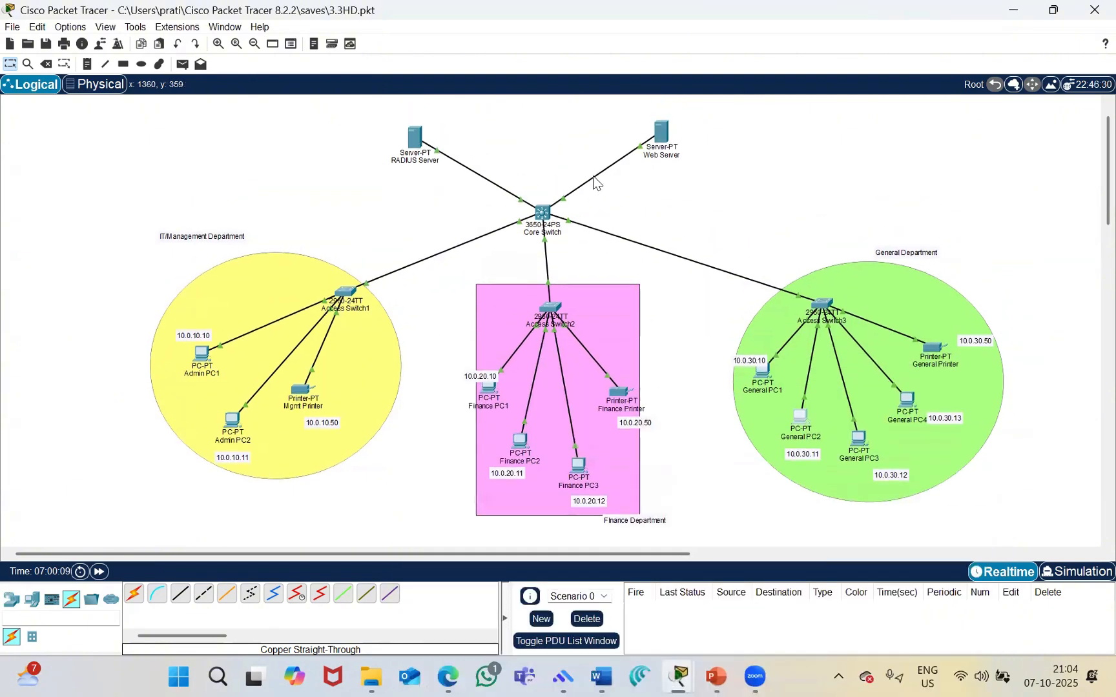
left_click(543, 212)
scroll(584, 293, "up", 15)
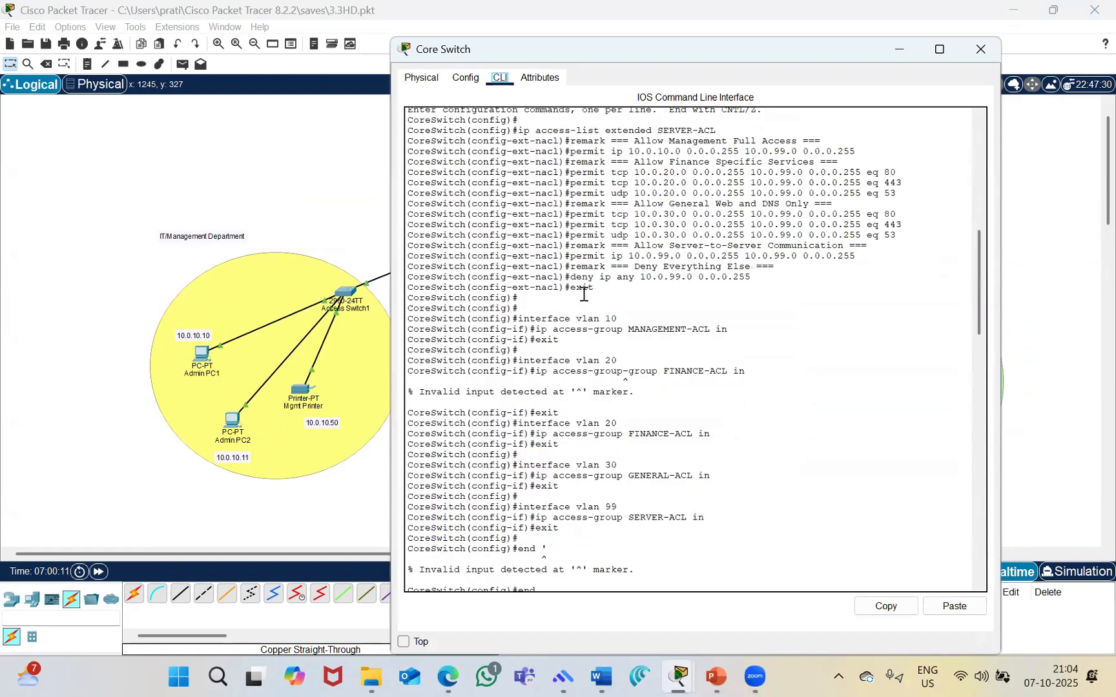
scroll(584, 294, "down", 15)
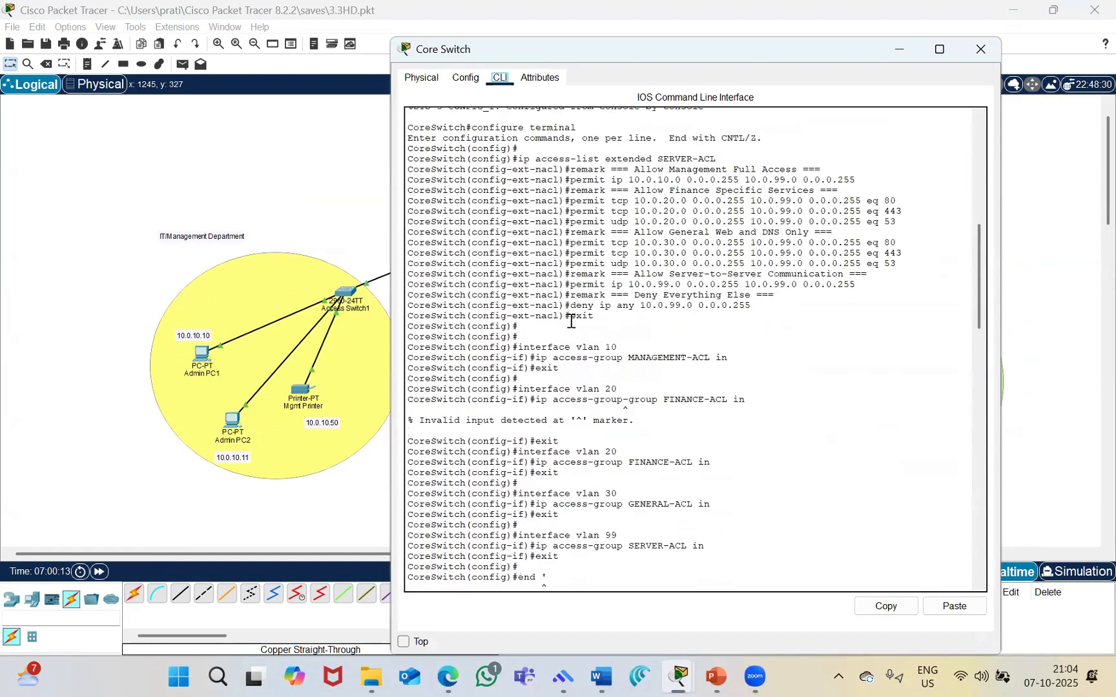
scroll(486, 228, "down", 10)
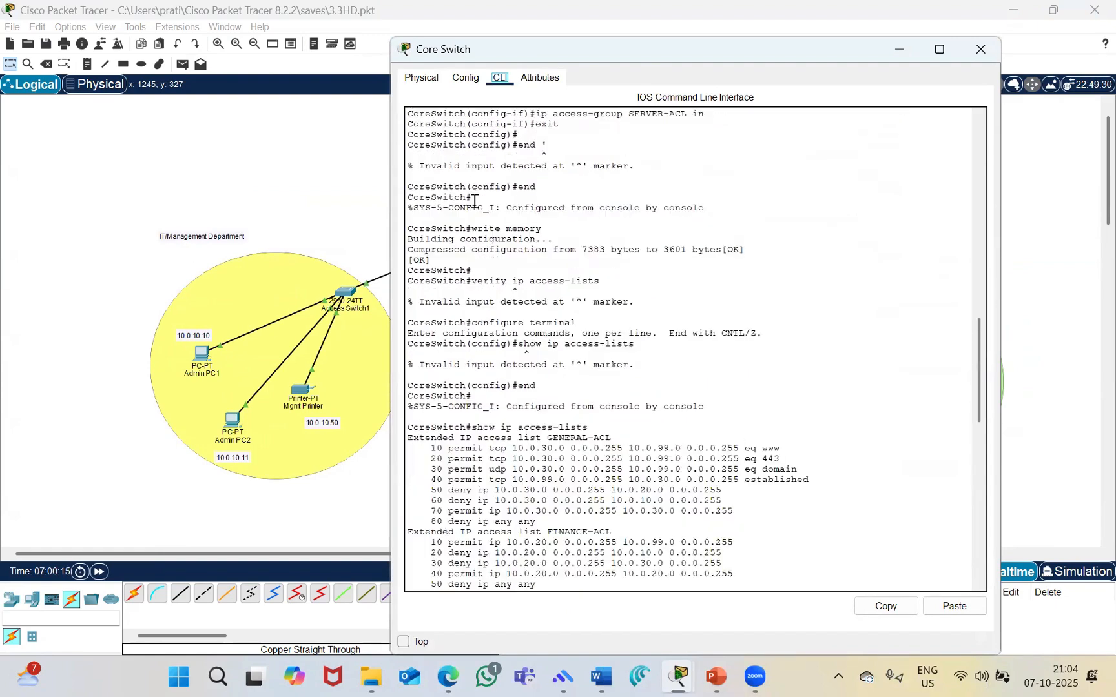
scroll(545, 334, "up", 7)
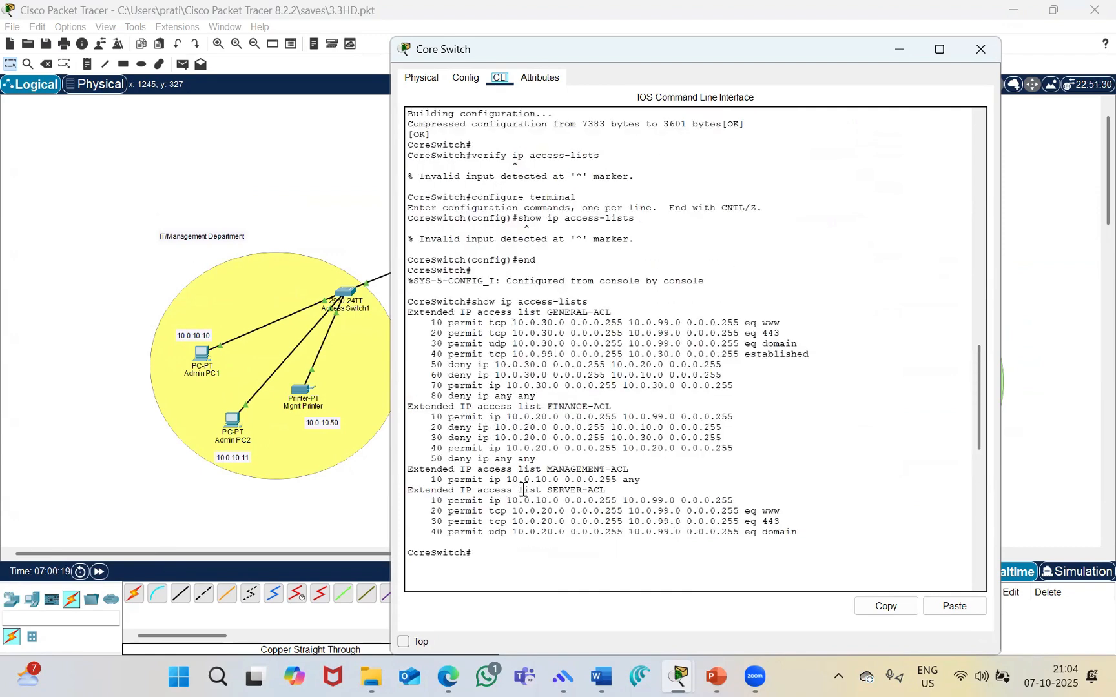
left_click_drag(412, 316, 757, 406)
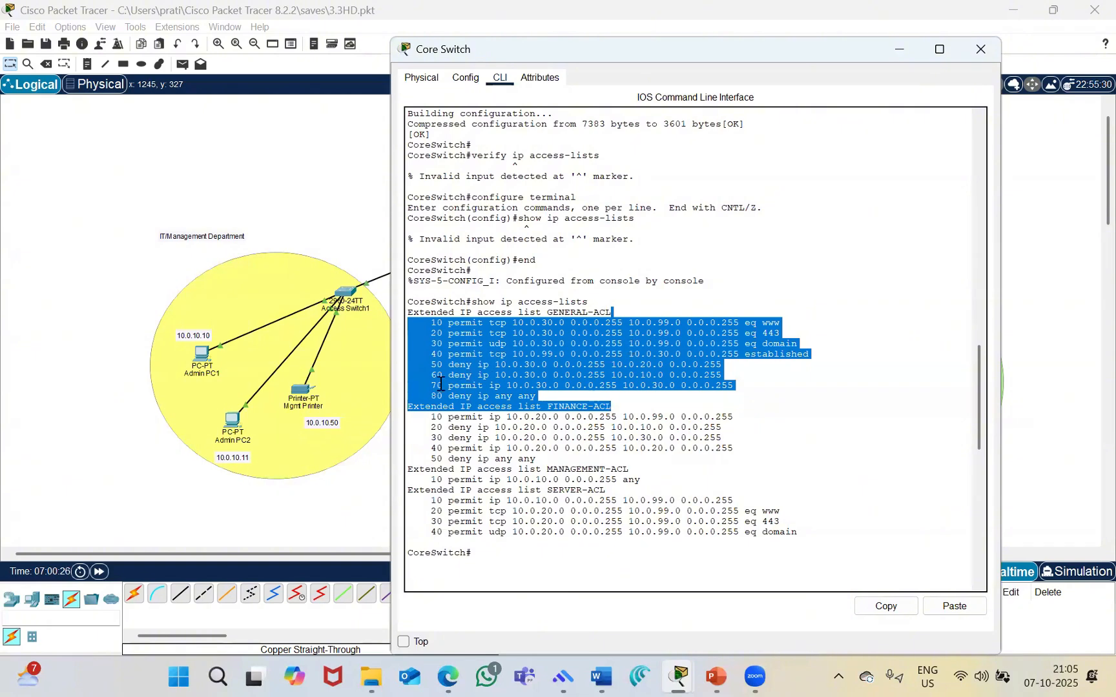
left_click_drag(441, 388, 519, 394)
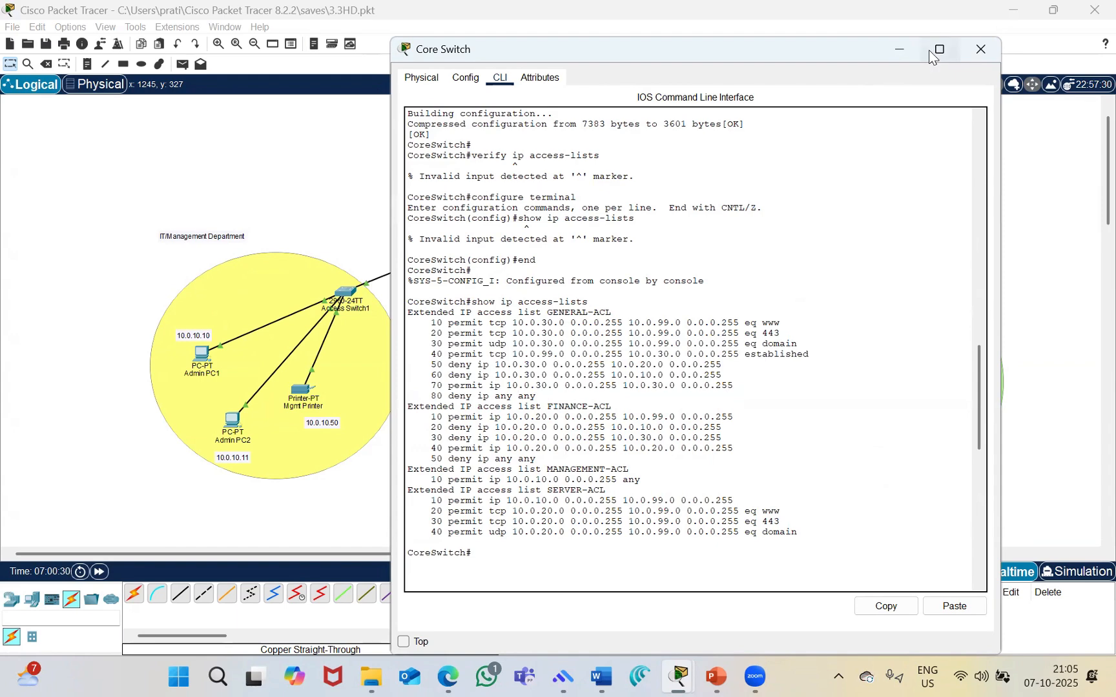
mouse_move(931, 56)
left_click(904, 52)
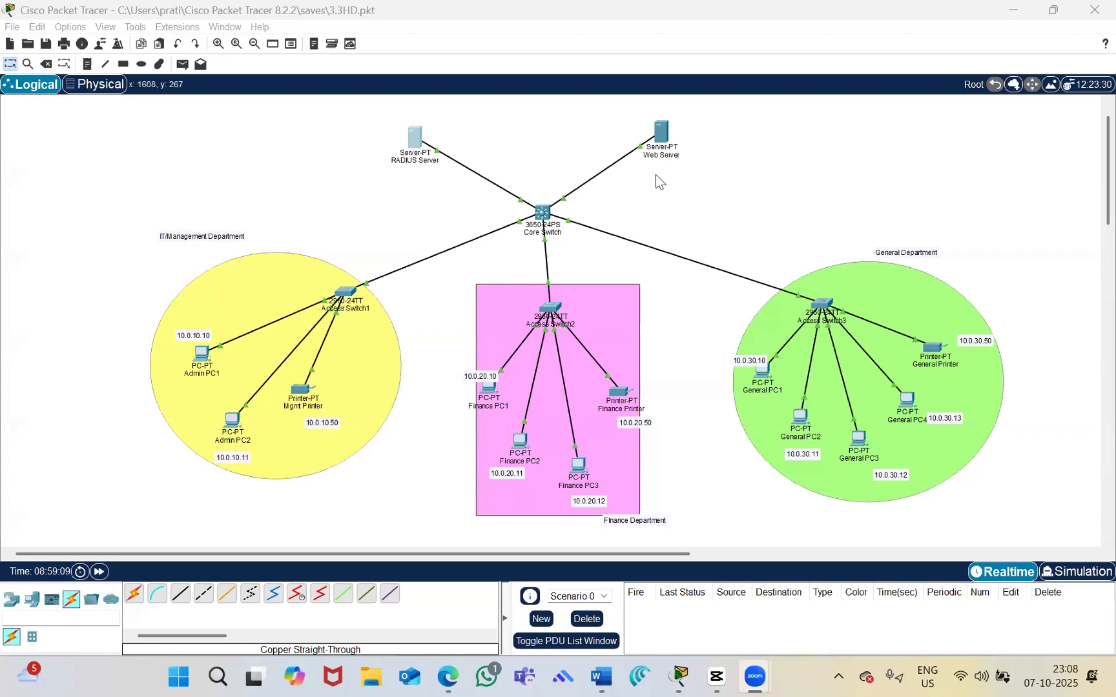
Step: Review the RADIUS Server's AAA service settings, including its client entry and the list of user accounts
left_click(420, 137)
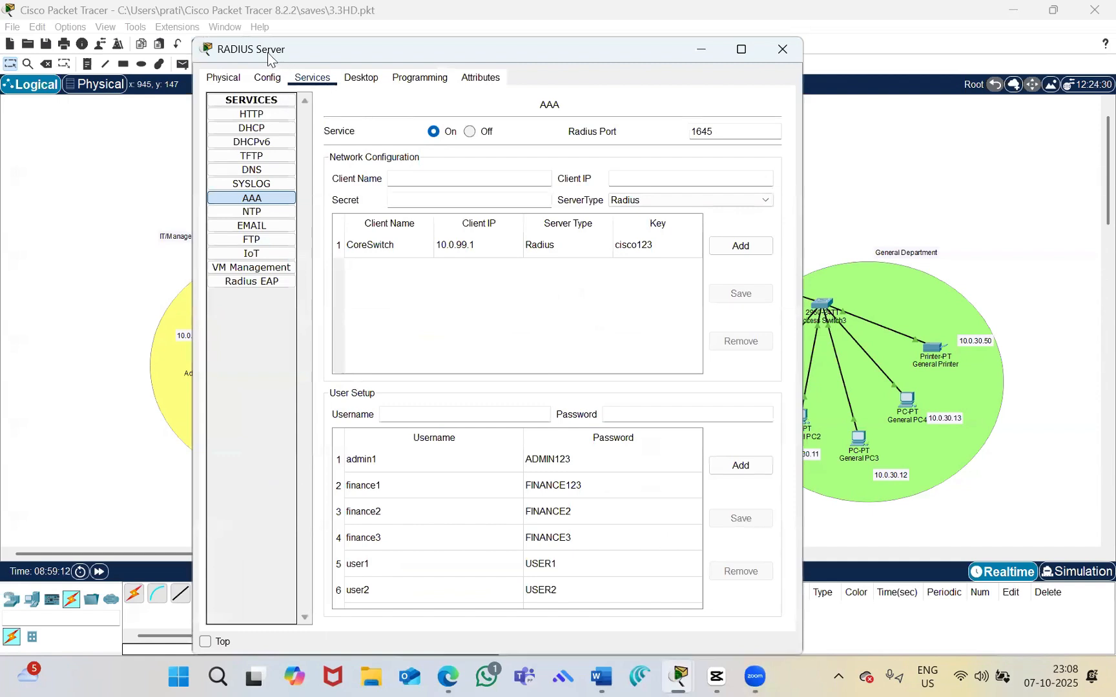
left_click_drag(273, 52, 319, 77)
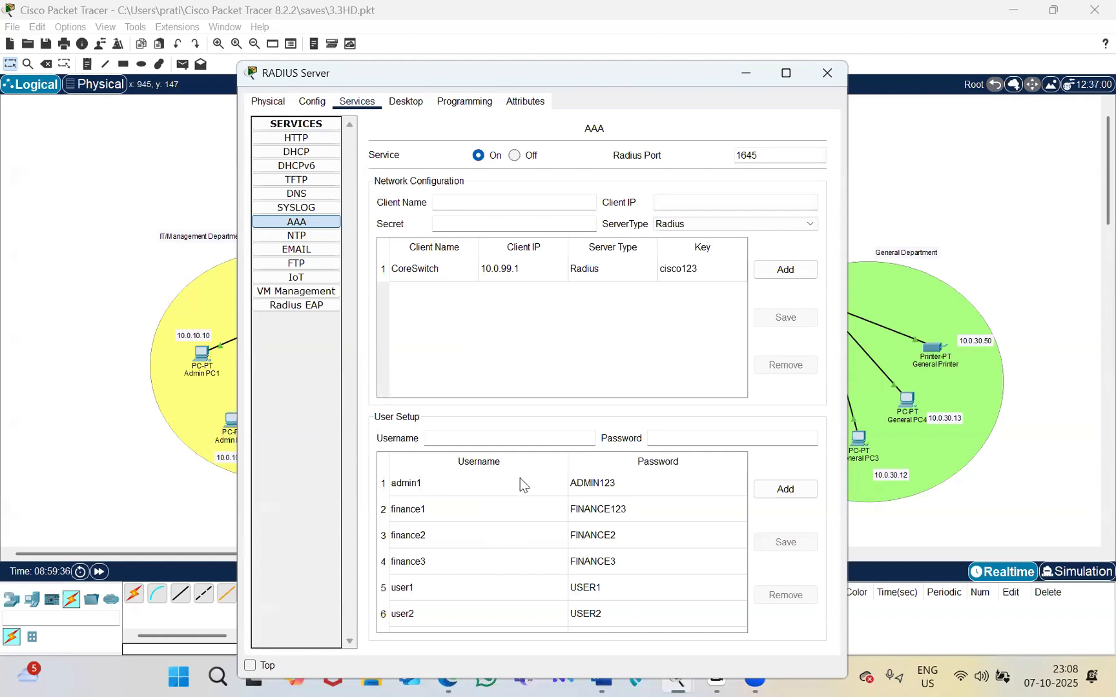
scroll(508, 486, "down", 1)
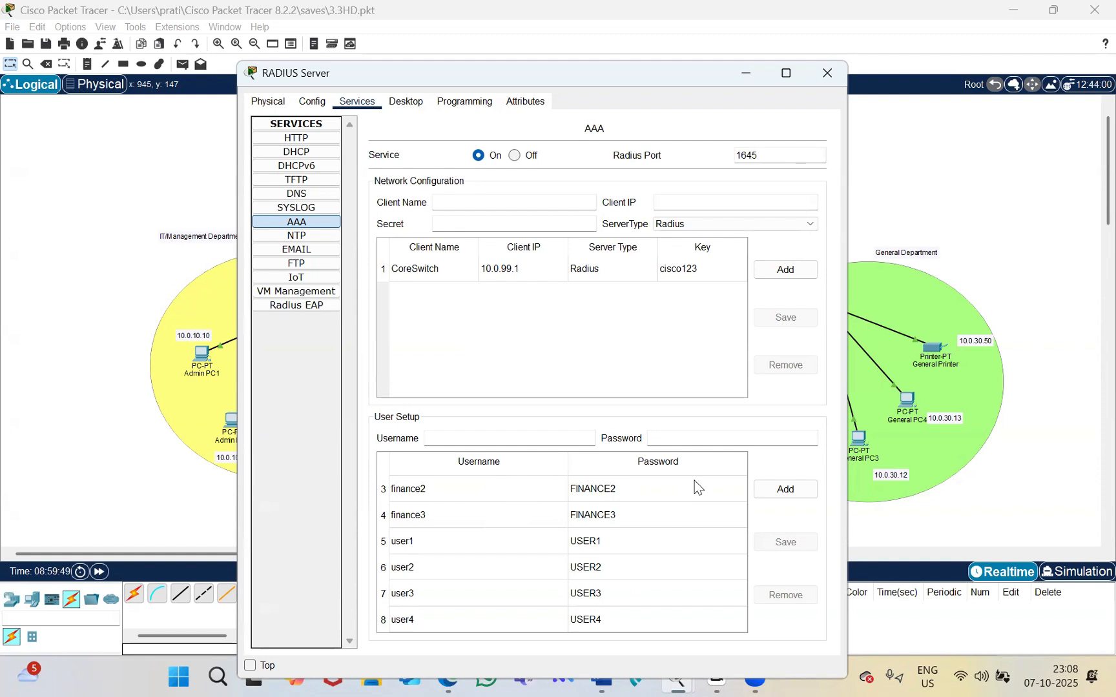
scroll(563, 507, "up", 2)
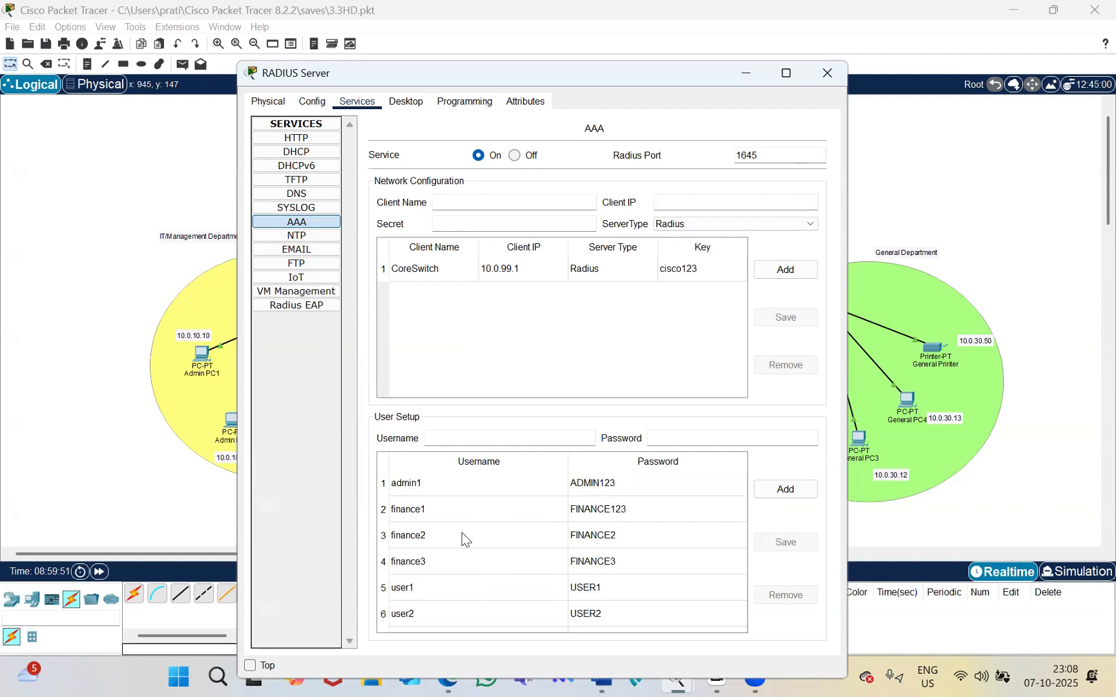
scroll(462, 533, "down", 2)
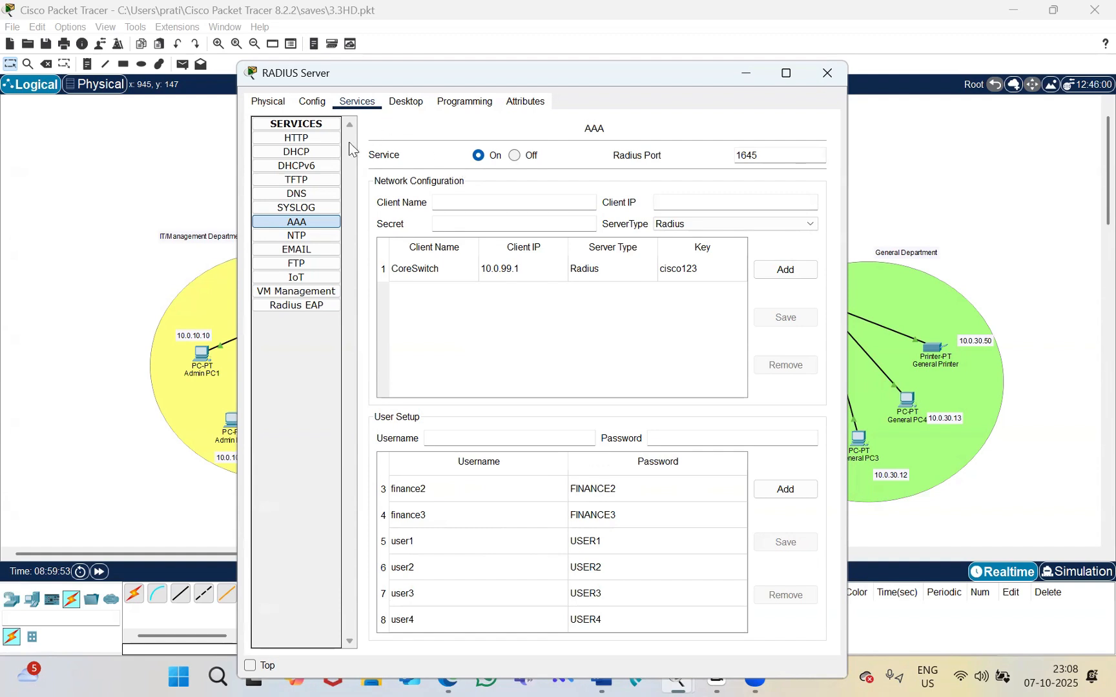
left_click(307, 226)
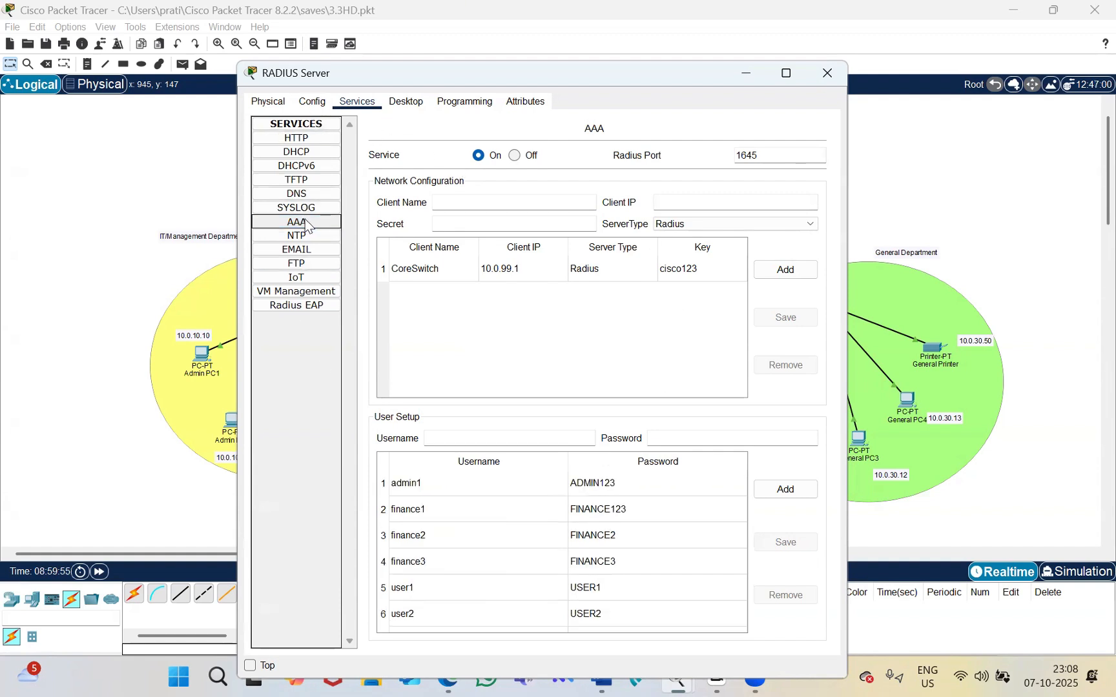